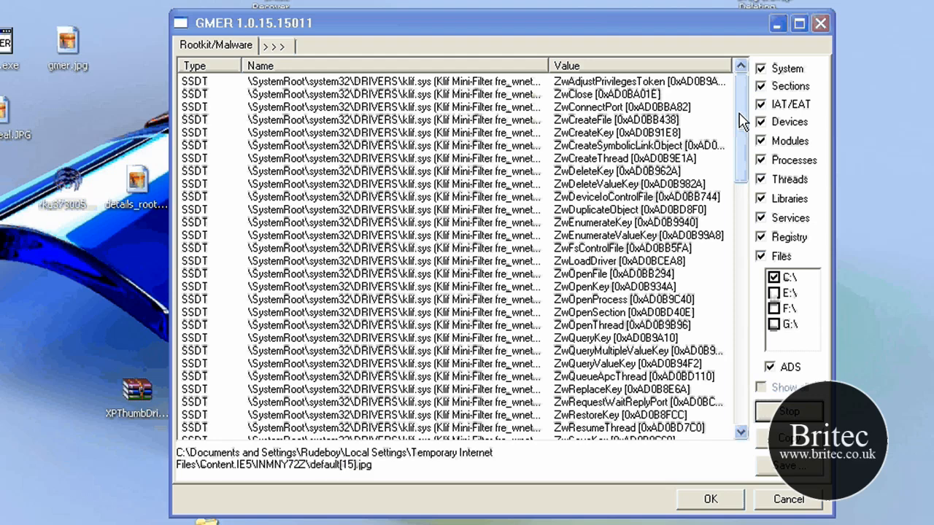
Reposition and widen the GMER window, and stop the running rootkit scan
drag(501, 24, 407, 22)
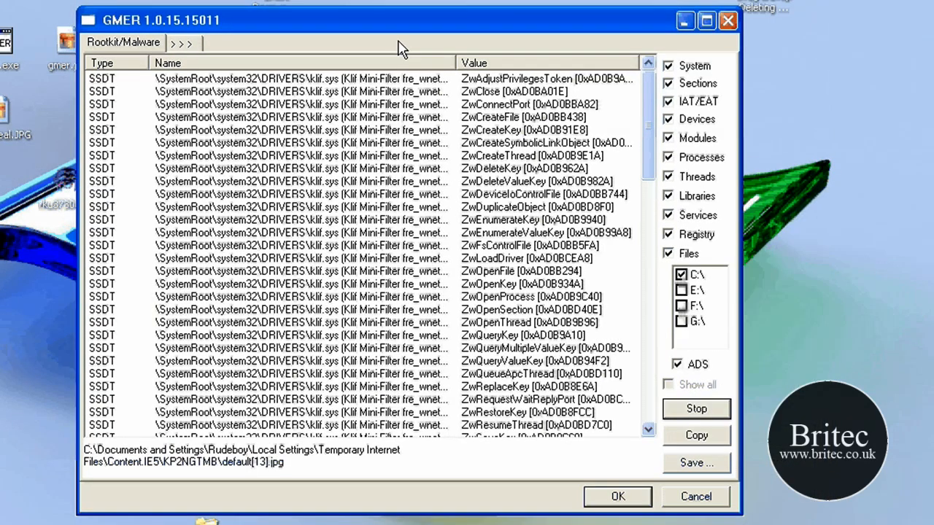
drag(138, 21, 174, 22)
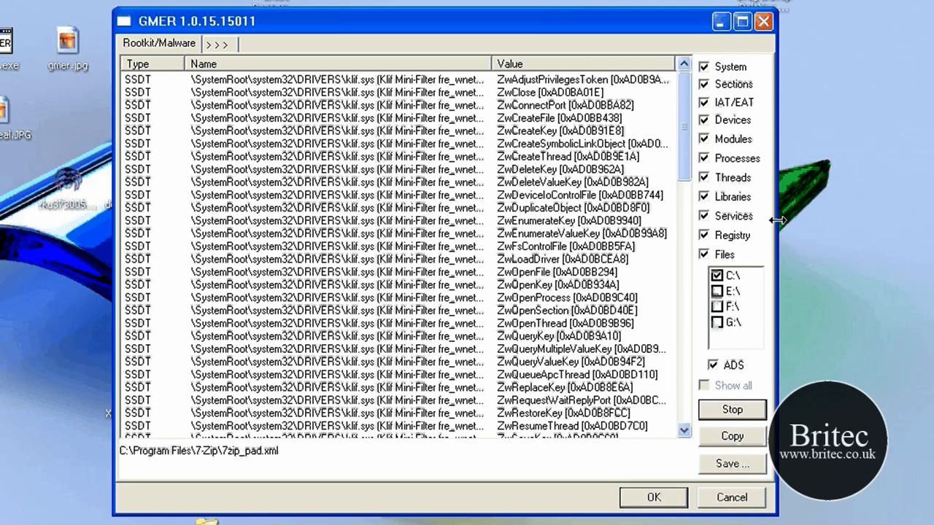
drag(777, 220, 872, 222)
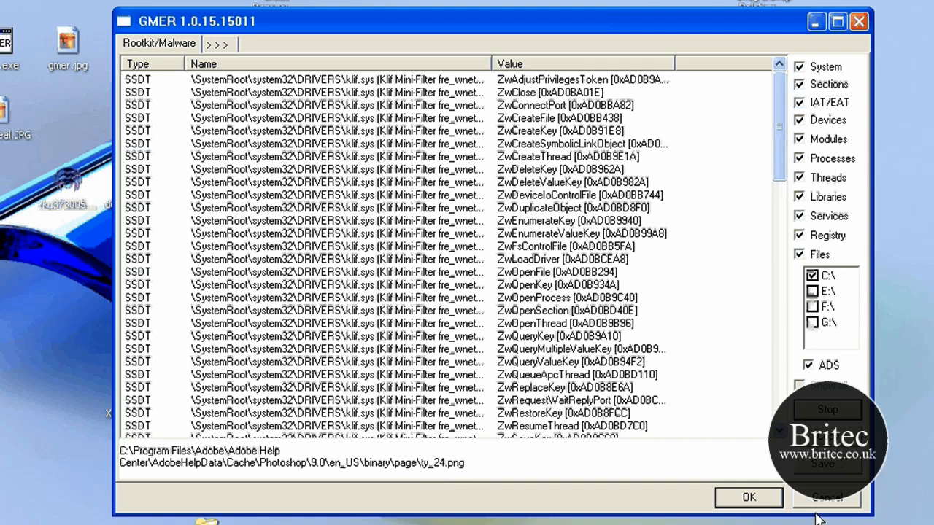
click(839, 413)
click(387, 331)
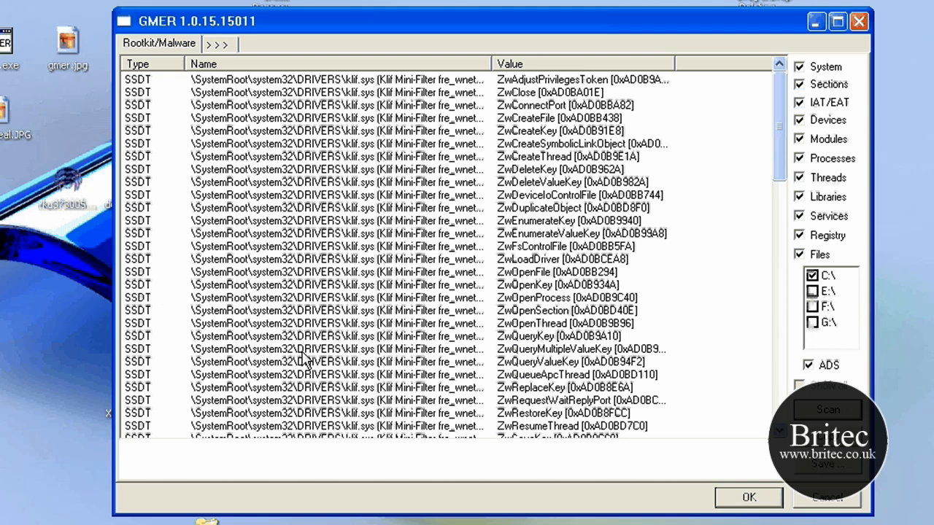
Reveal GMER's additional sections and look through the listed rootkit scan results
click(217, 46)
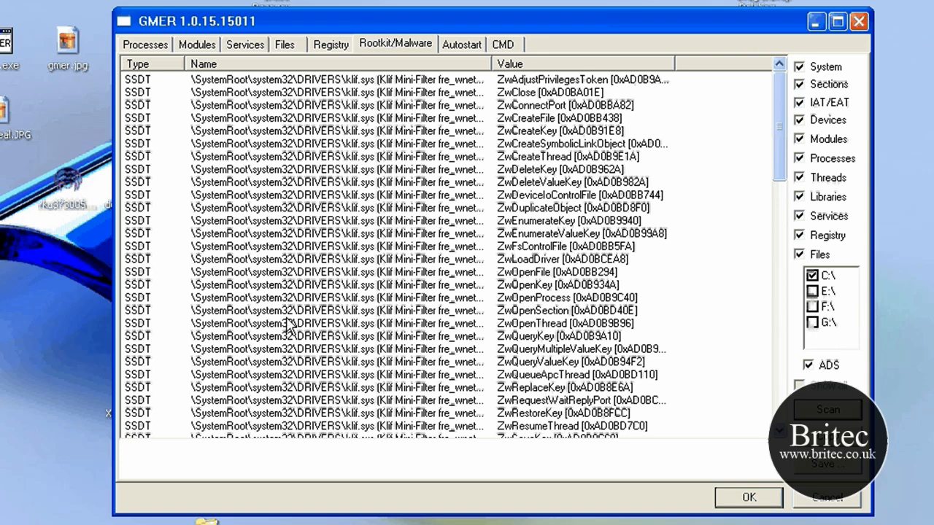
scroll(446, 249, down, 15)
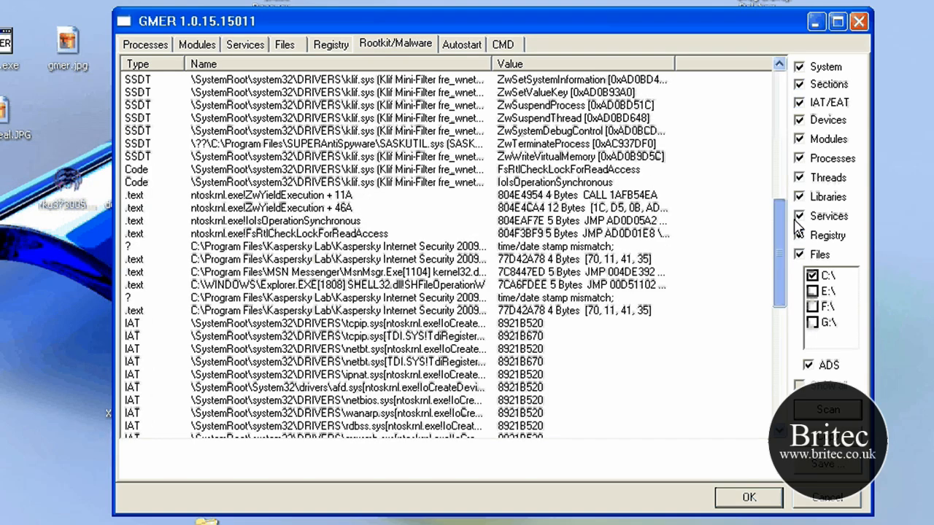
scroll(446, 248, up, 12)
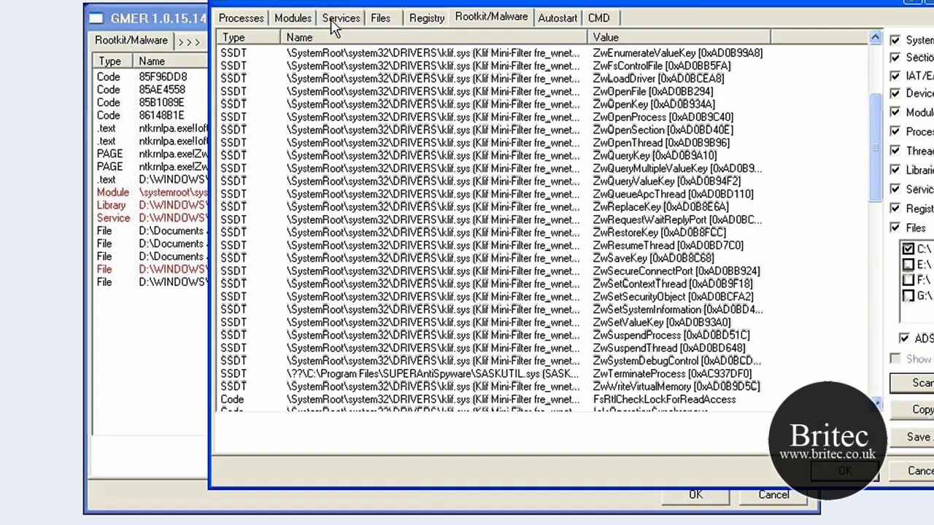
Examine GMER's list of system services and its list of loaded modules
click(341, 19)
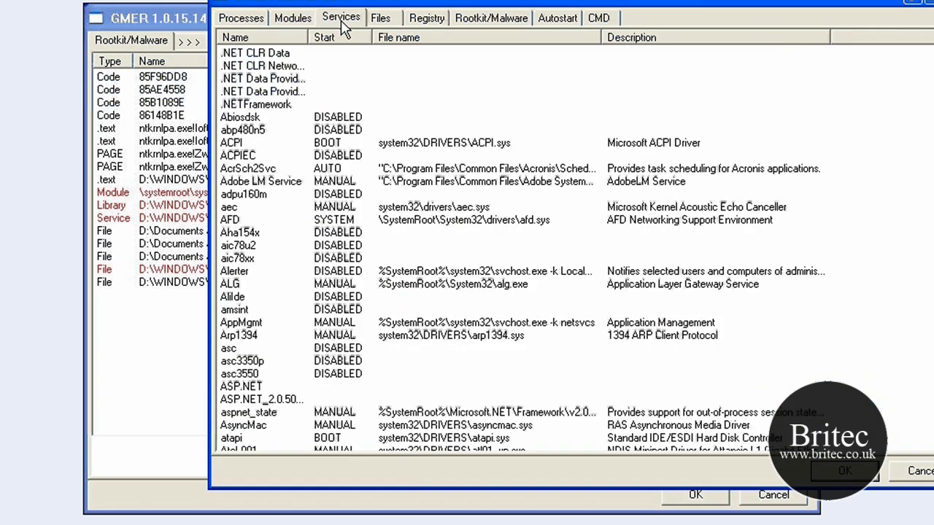
drag(905, 86, 834, 318)
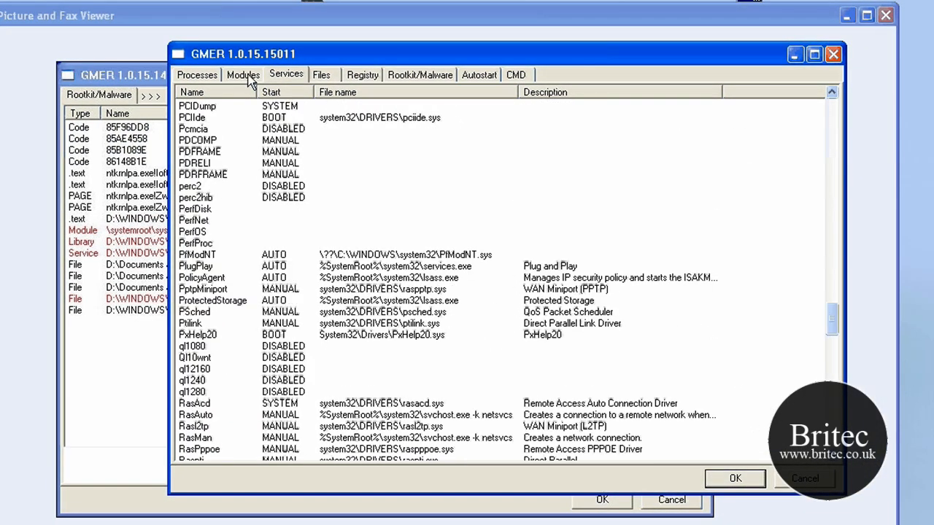
click(246, 75)
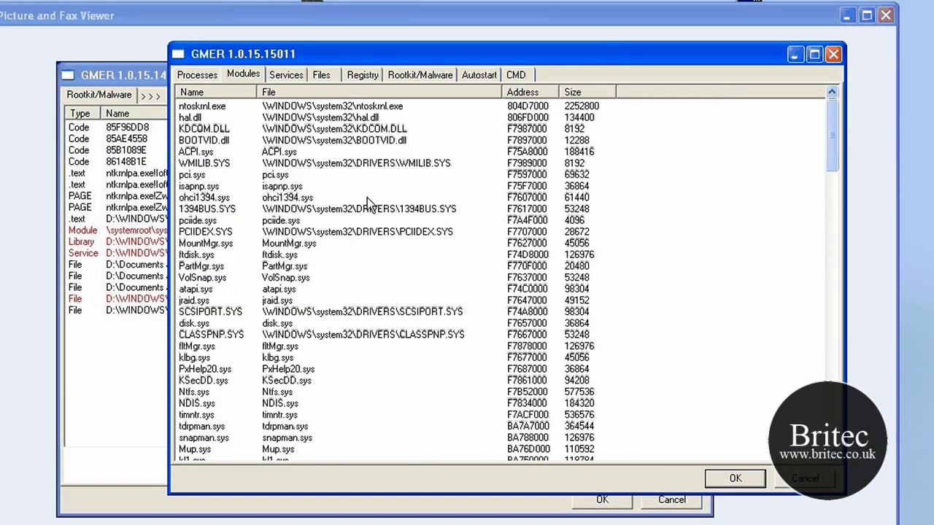
drag(832, 171, 832, 386)
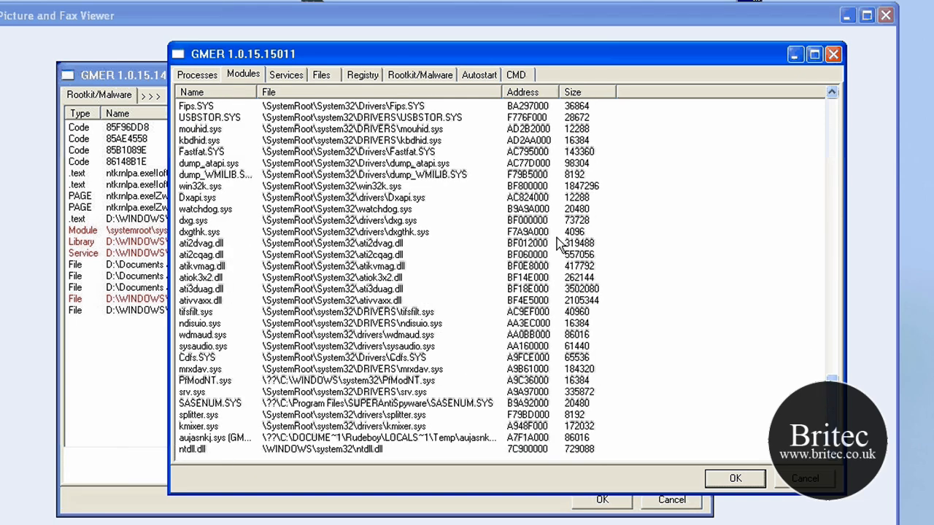
View GMER's Autostart, Rootkit/Malware, Registry and CMD sections in turn
click(482, 75)
click(430, 76)
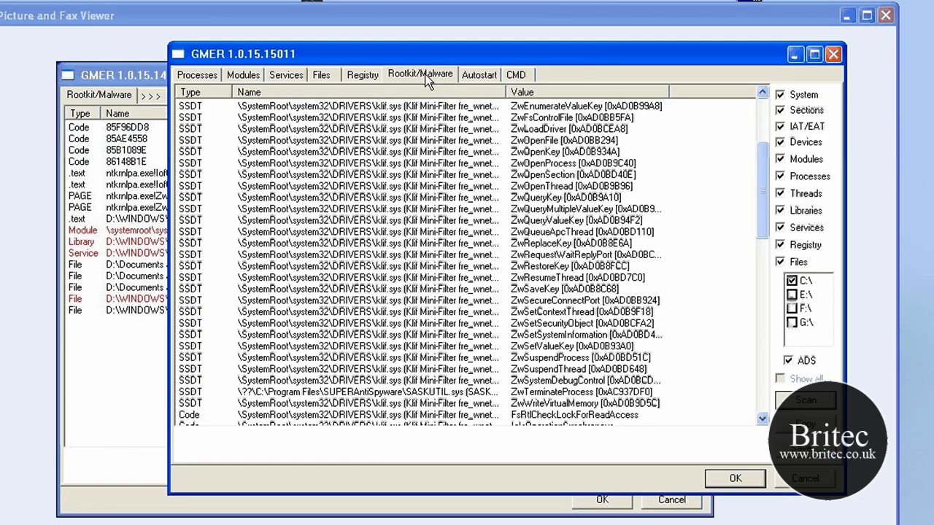
click(361, 76)
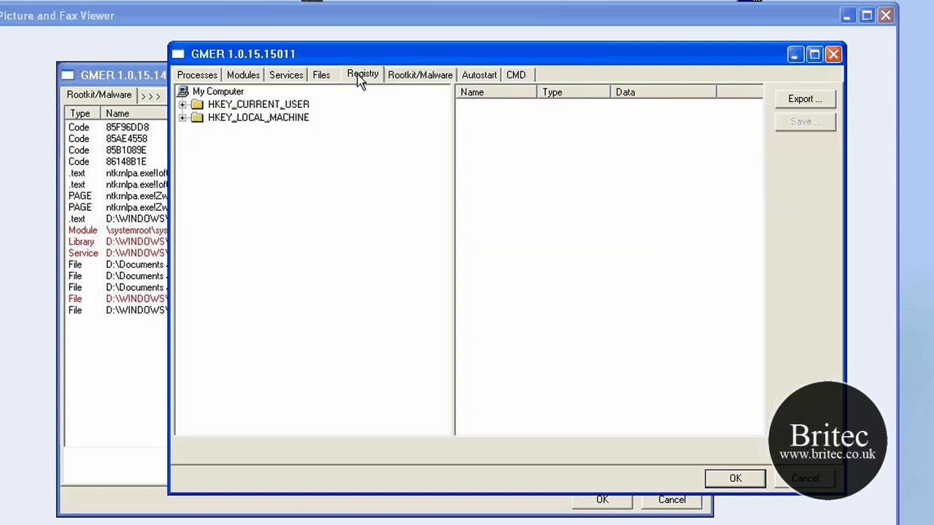
click(517, 76)
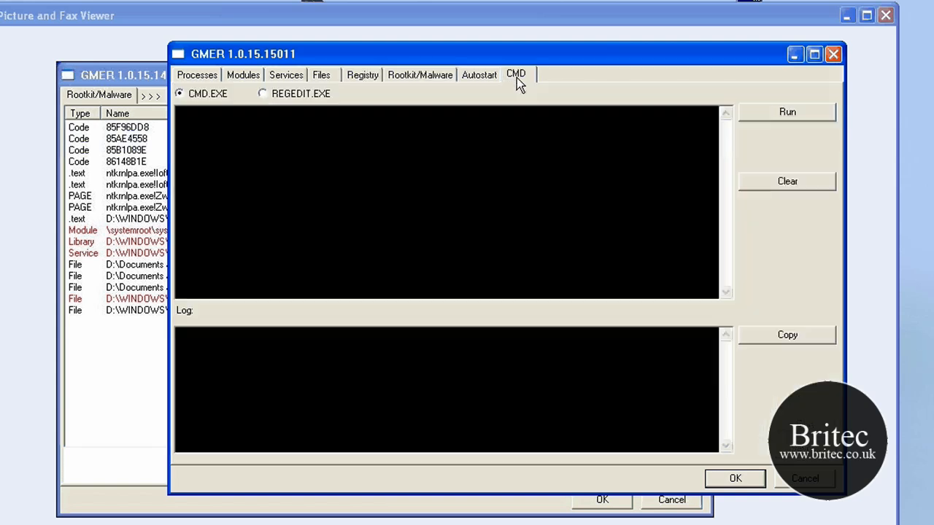
Scan the autostart entries in GMER and look through the whole resulting list
click(473, 76)
click(804, 99)
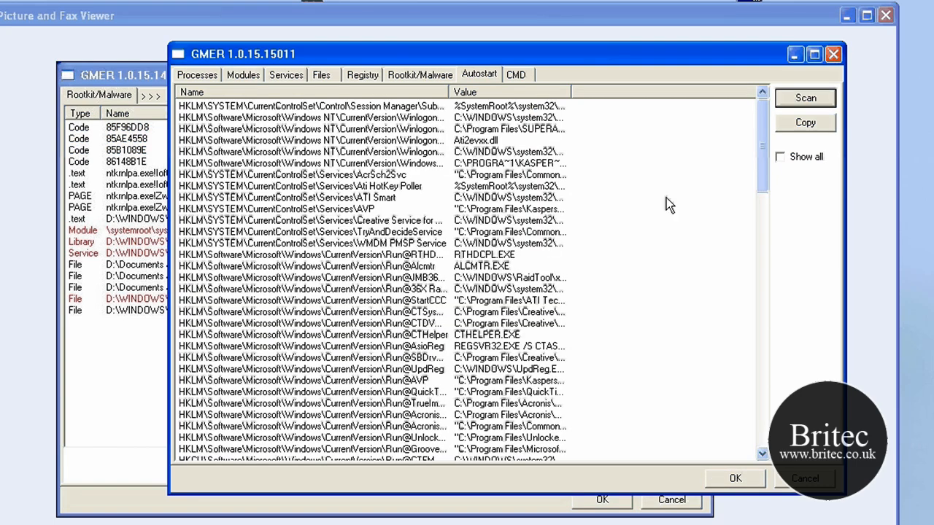
drag(759, 125, 736, 429)
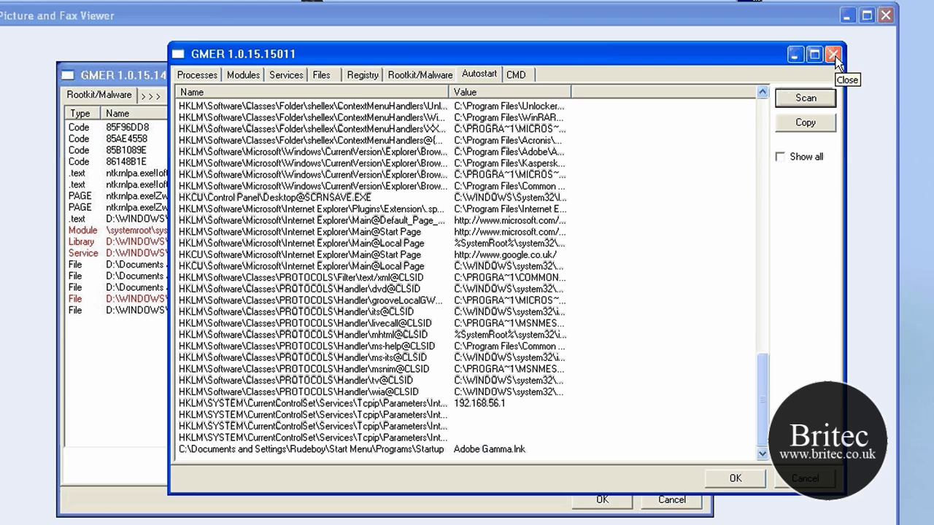
Close GMER and the picture viewer with the sample rootkit warning, and open the GMER_Serv image on the desktop
drag(845, 43, 844, 38)
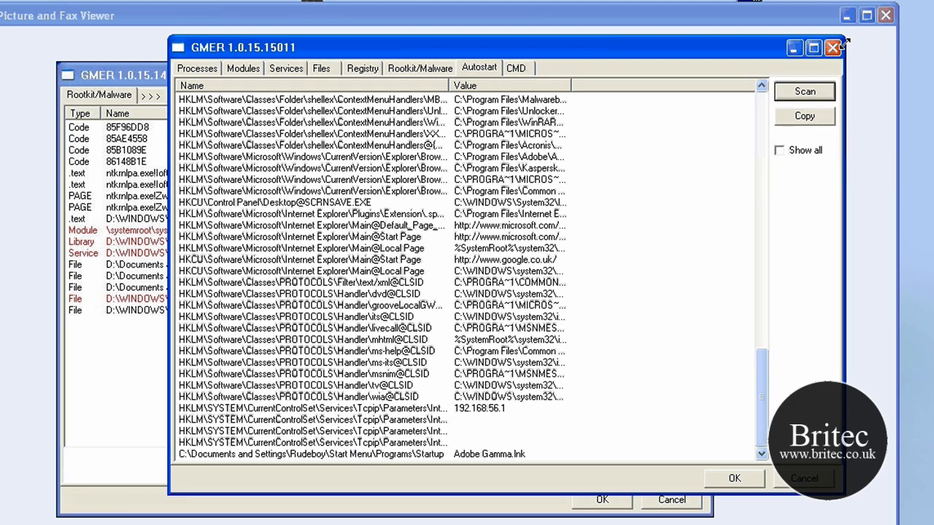
click(833, 48)
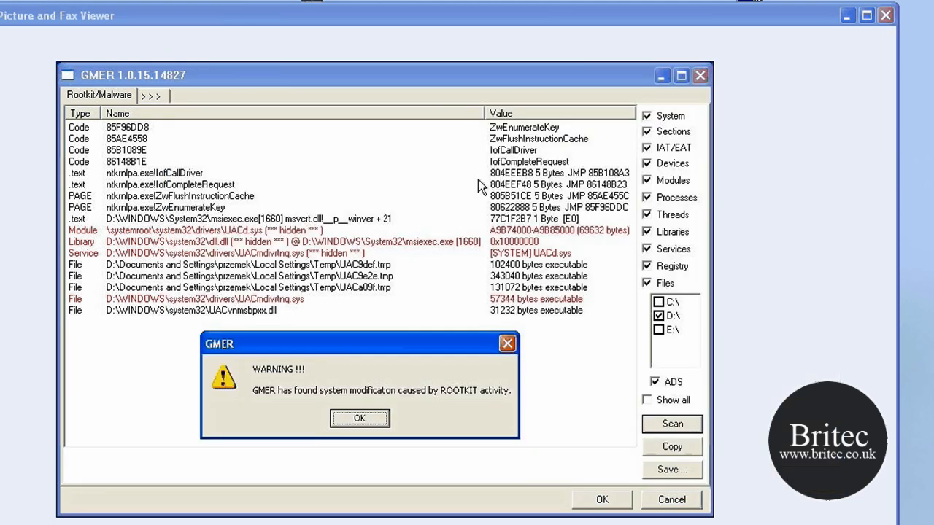
click(885, 15)
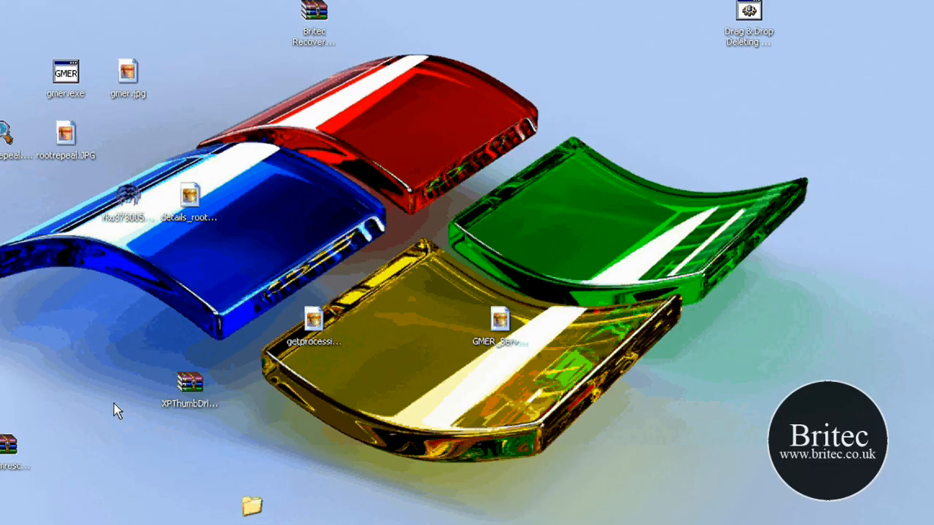
double_click(500, 322)
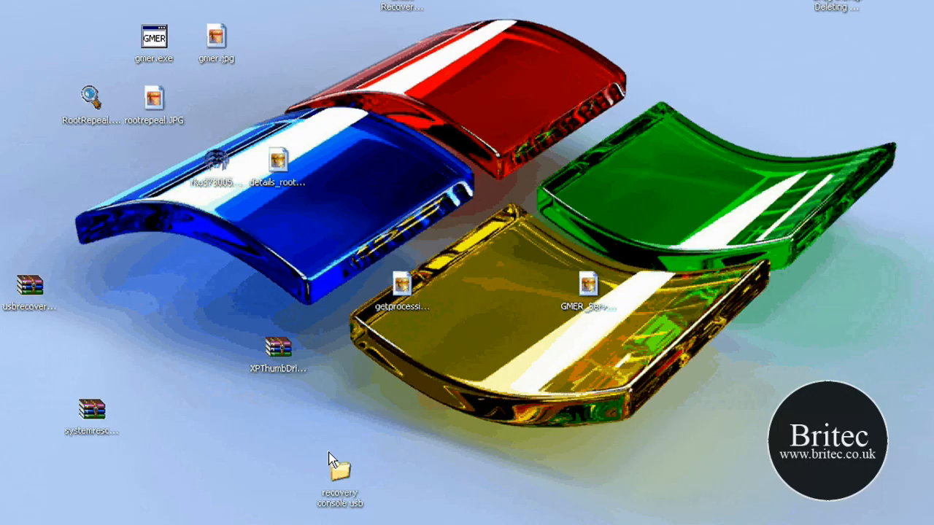
Switch to RootRepeal by launching RootRepeal.exe from the desktop, and allow its driver in the Kaspersky alert
click(91, 96)
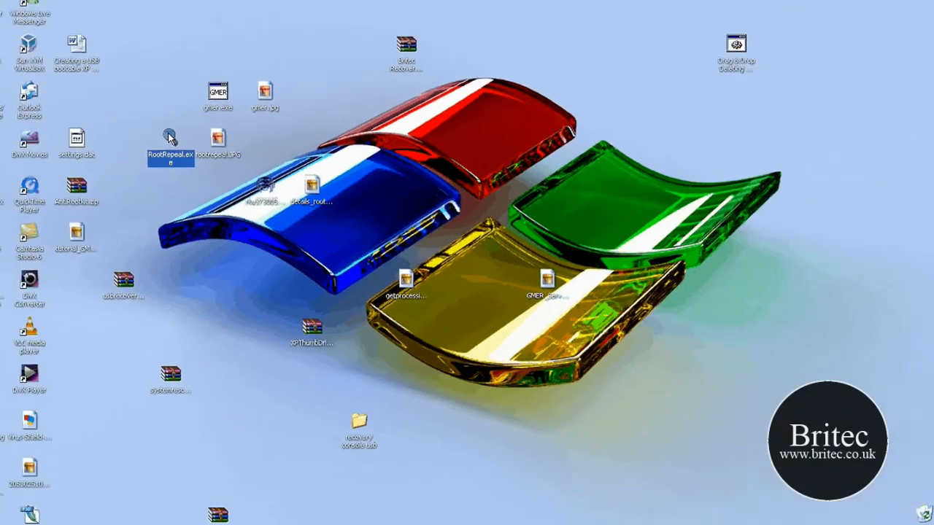
double_click(169, 140)
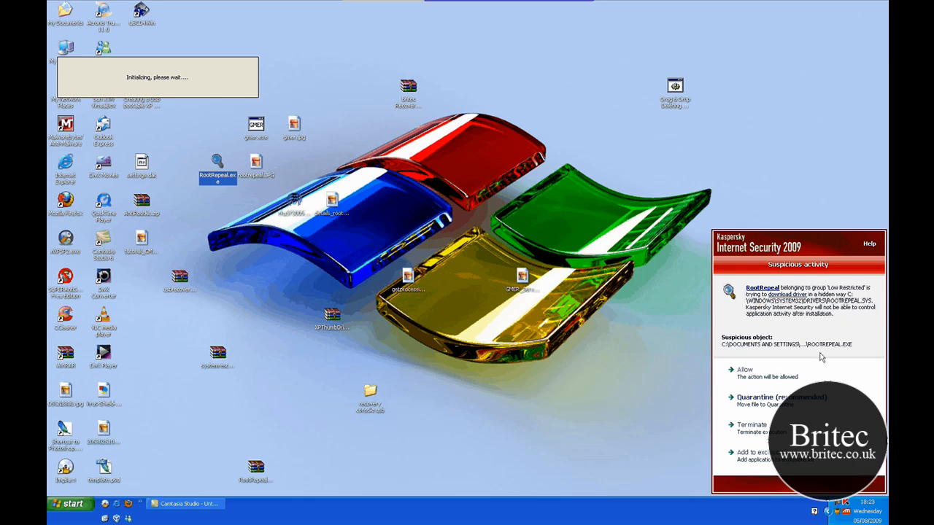
click(746, 373)
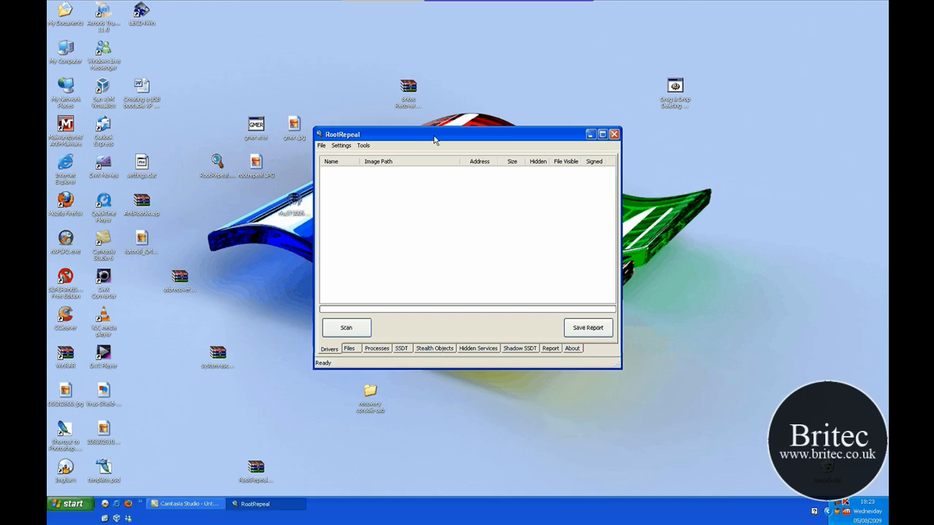
Run a drivers scan in RootRepeal and look through the full driver list
drag(434, 140, 403, 170)
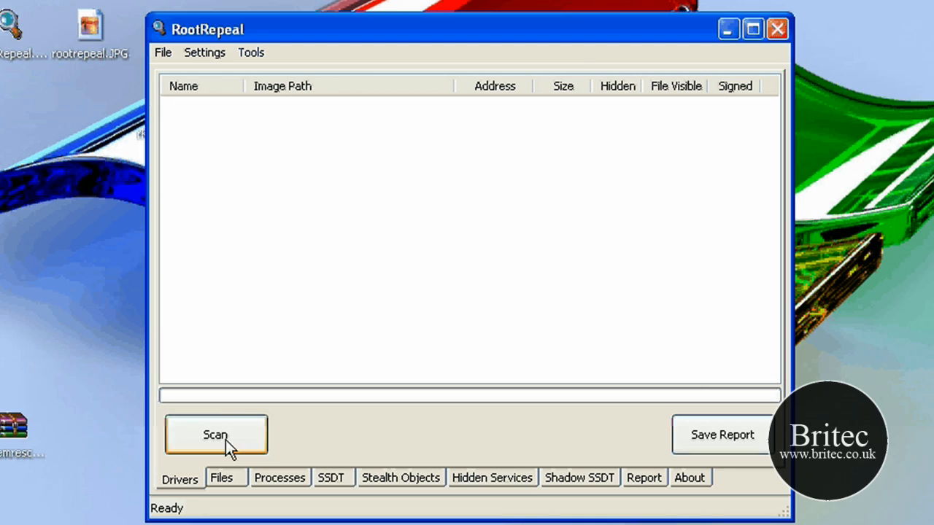
click(308, 371)
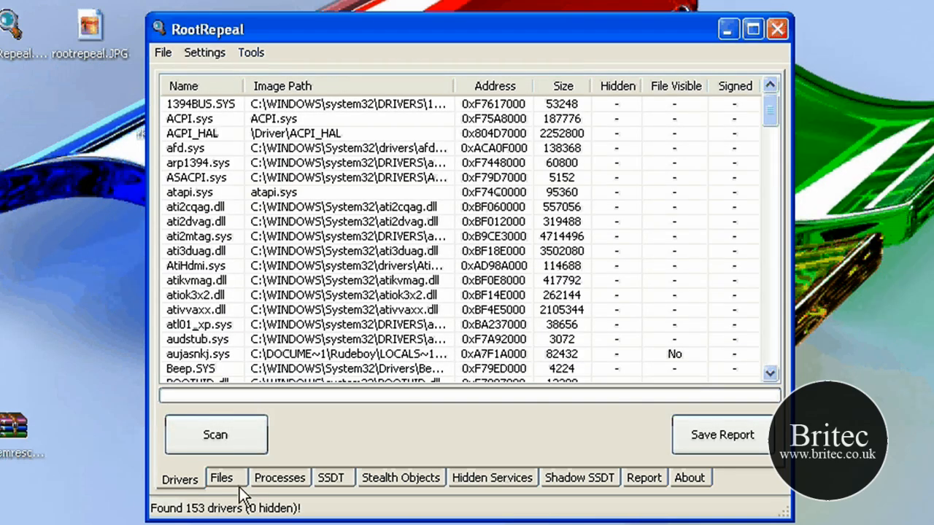
drag(767, 107, 764, 365)
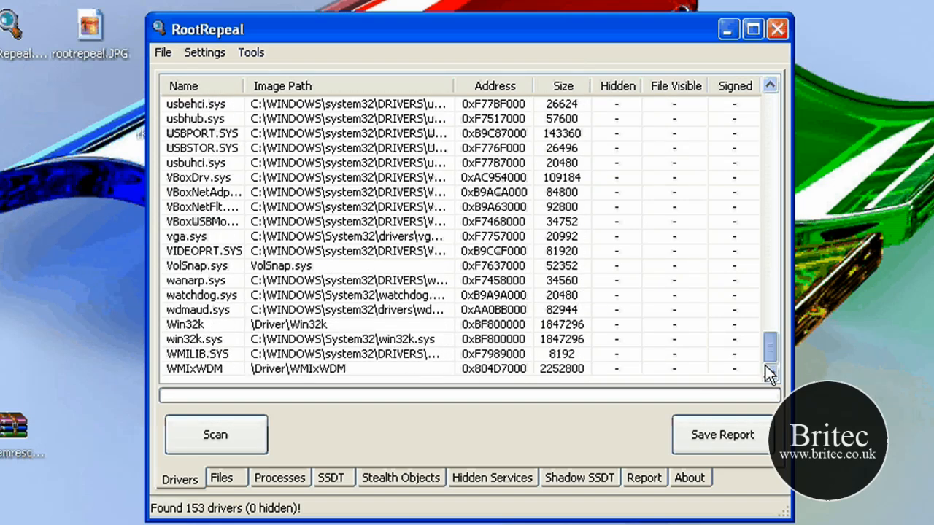
View the Files section, run a processes scan in RootRepeal, and look through the listed processes
click(244, 480)
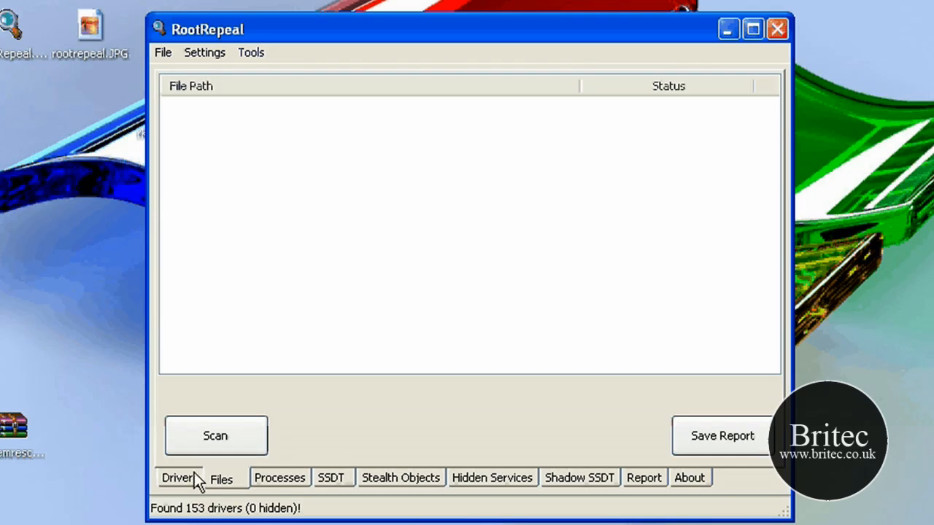
click(279, 478)
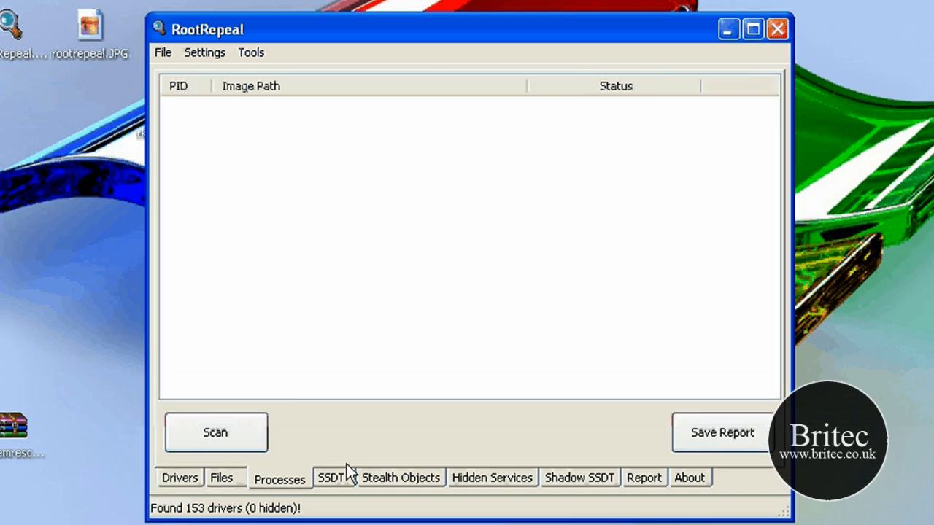
click(216, 432)
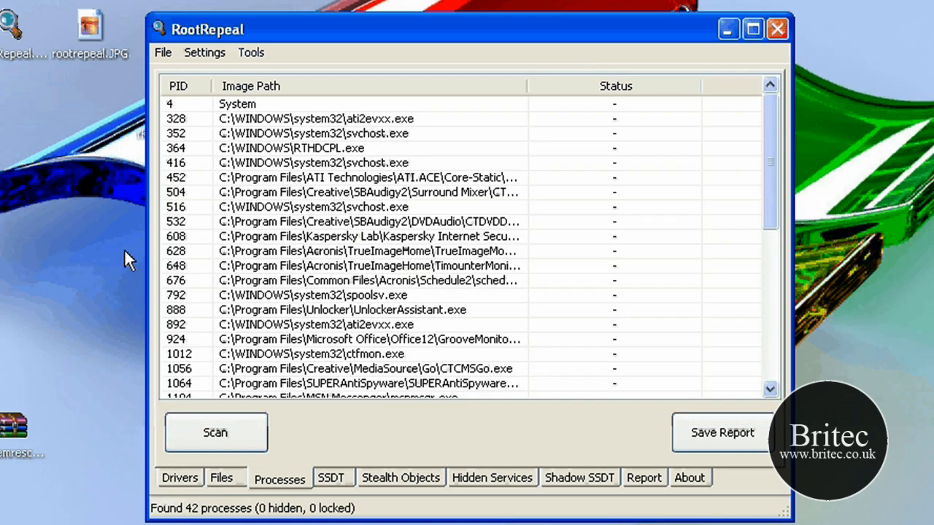
scroll(771, 121, down, 1)
drag(771, 121, 772, 222)
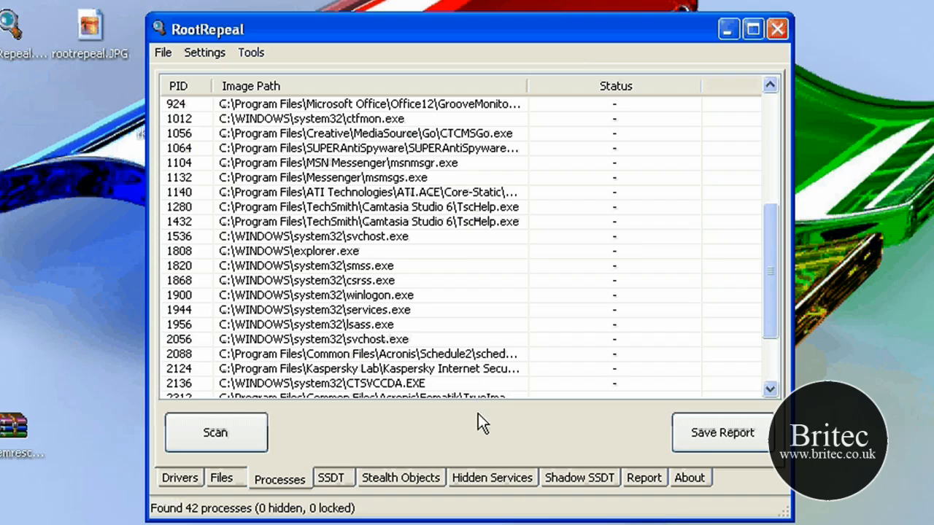
Scan the SSDT and inspect the hooked NtAdjustPrivilegesToken entry, widening the Module column to show its full driver path
click(328, 485)
click(215, 432)
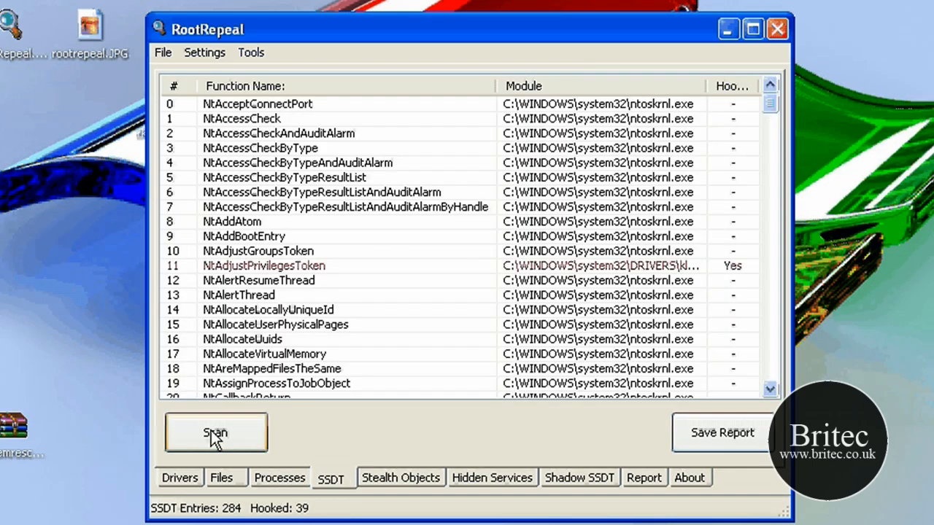
click(685, 266)
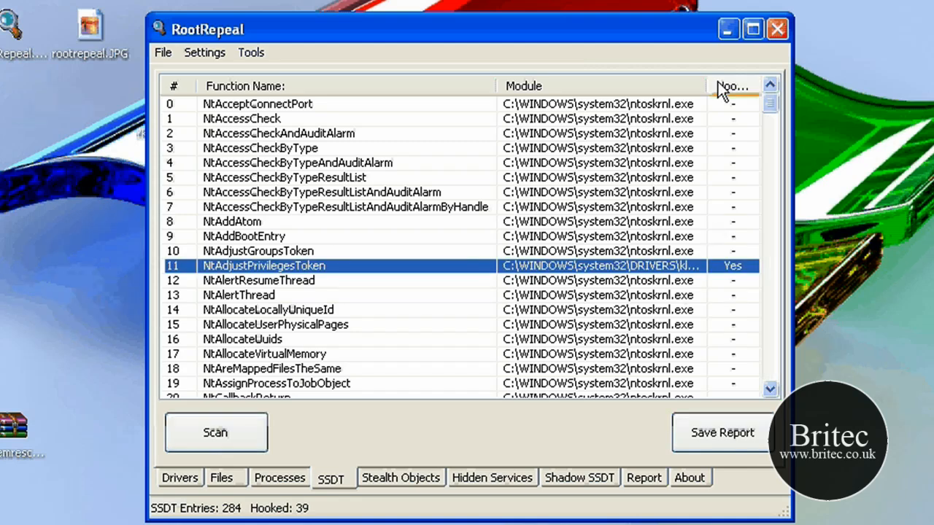
drag(706, 85, 730, 85)
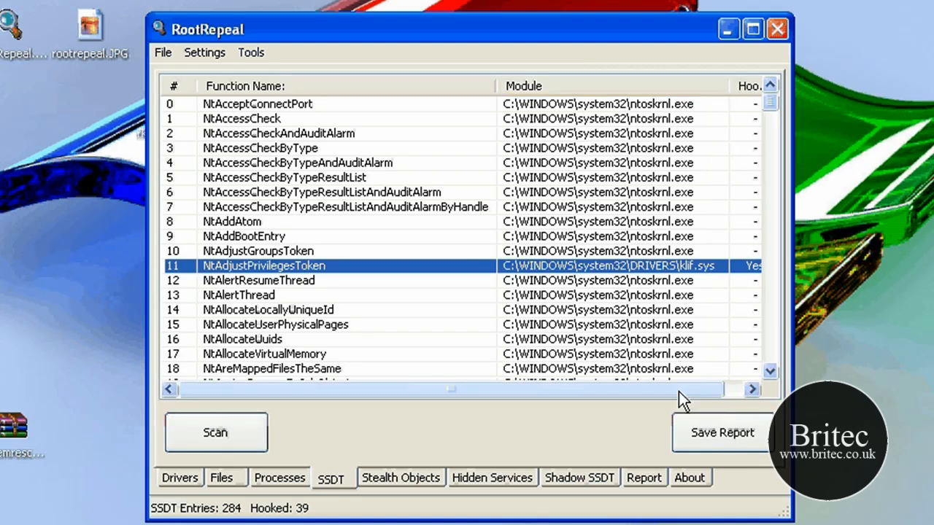
drag(679, 391, 699, 333)
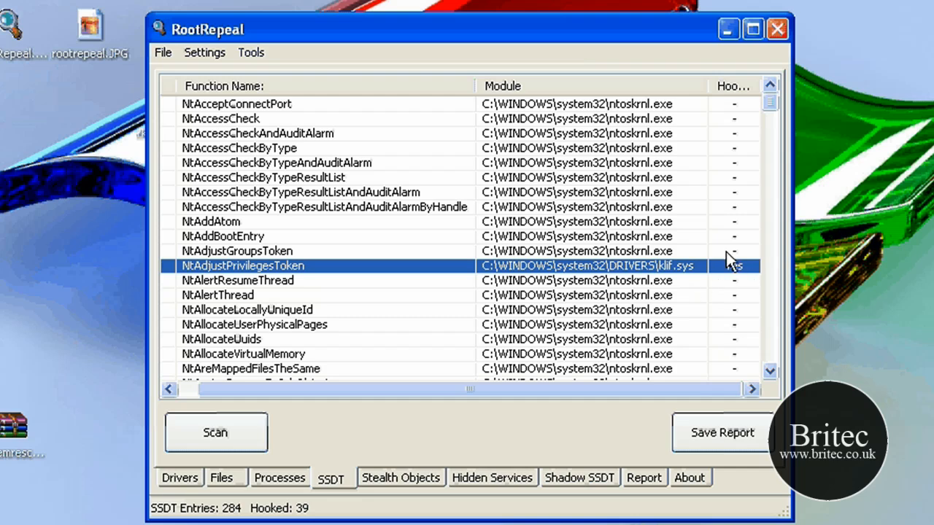
click(186, 389)
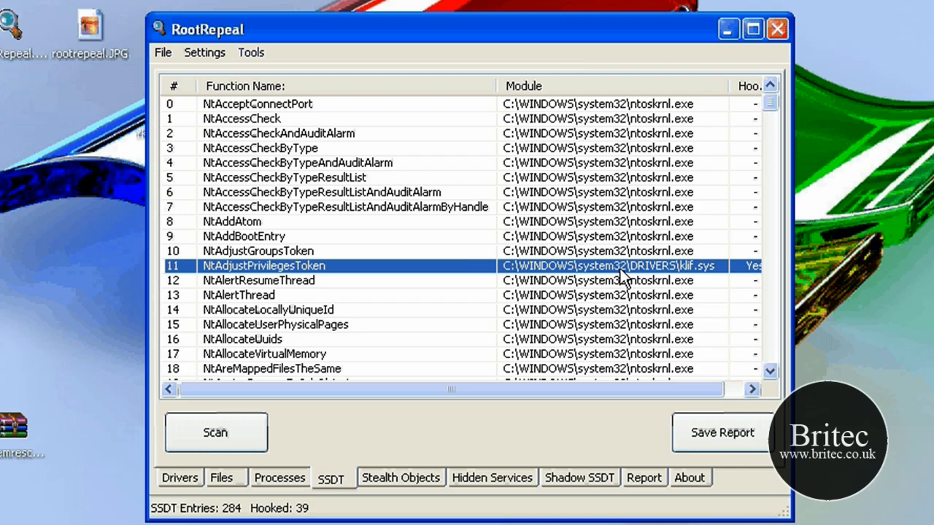
Look through the remaining SSDT entries and run RootRepeal's Stealth Objects, Hidden Services and Shadow SSDT scans
drag(774, 109, 764, 345)
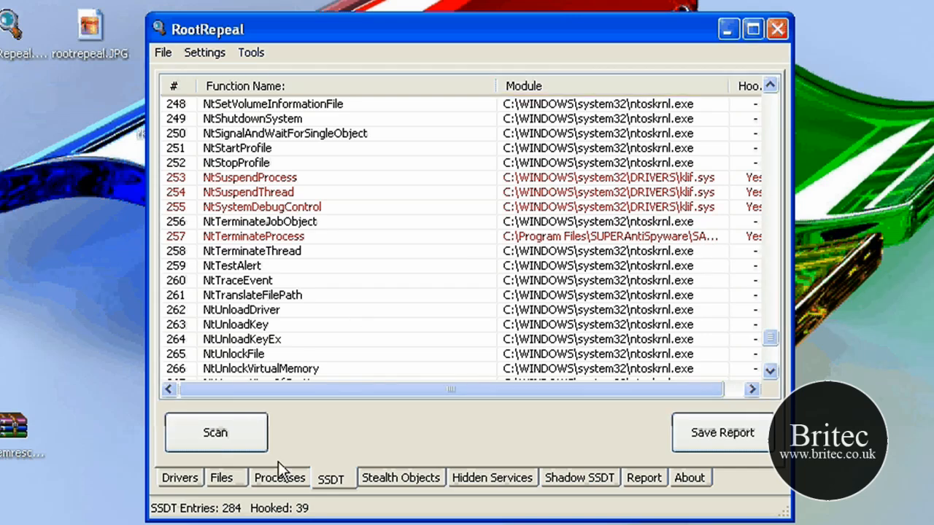
click(397, 478)
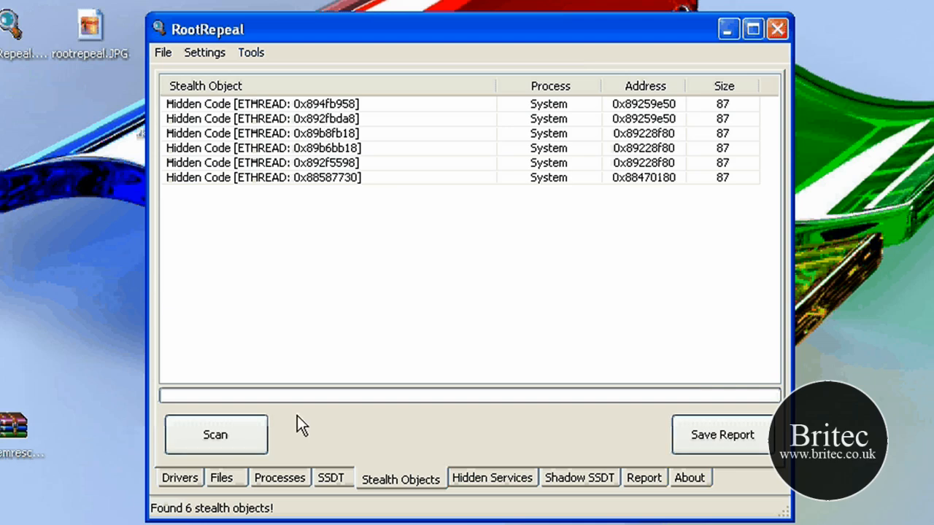
click(459, 478)
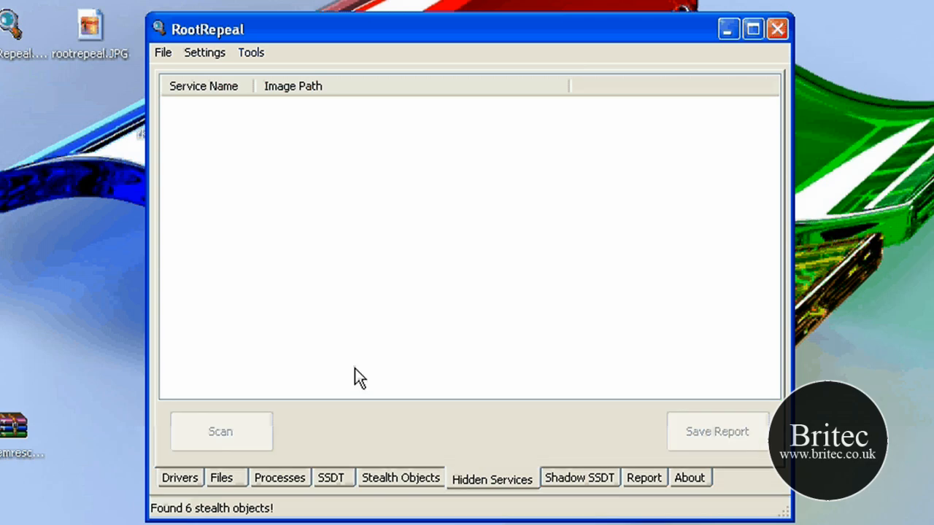
click(573, 480)
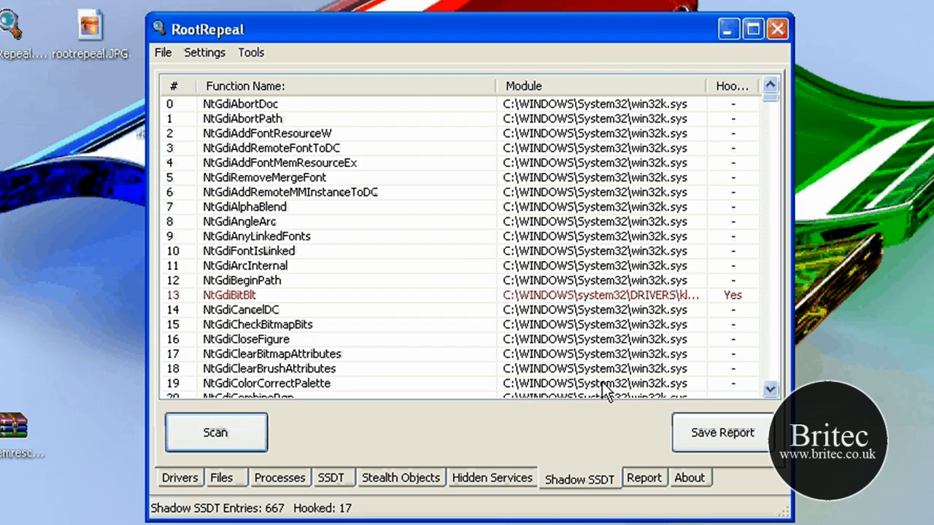
View RootRepeal's Report and About sections, and close the program
click(648, 482)
click(691, 480)
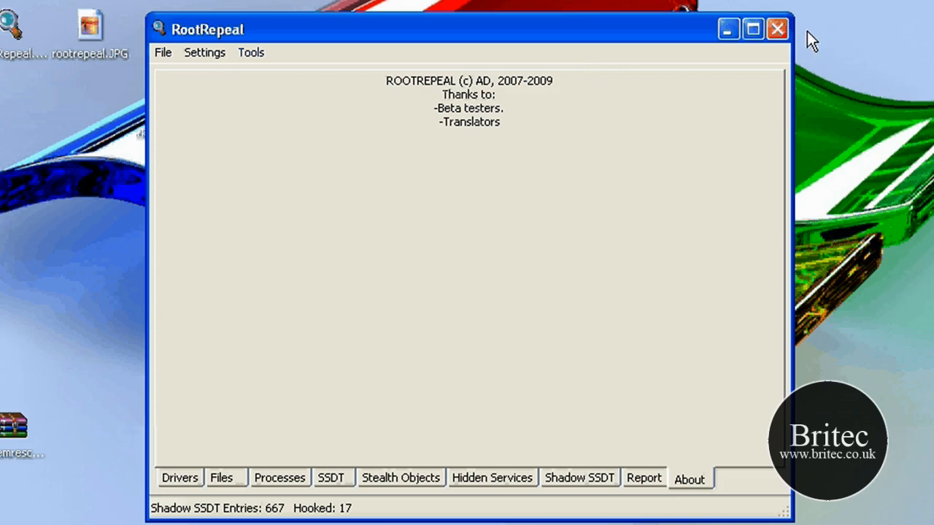
click(777, 29)
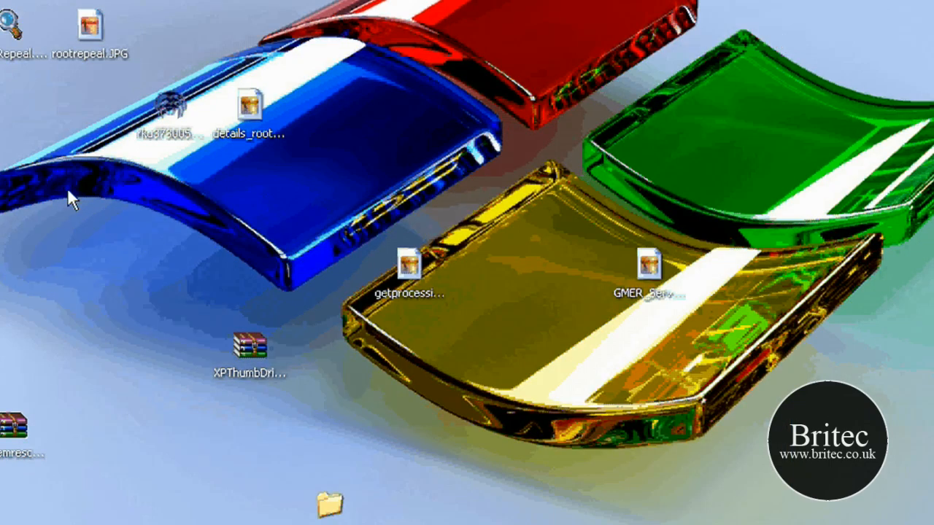
Switch to Rootkit Unhooker by launching rku37300509.exe from the desktop, and allow its driver in the Kaspersky alert
click(47, 156)
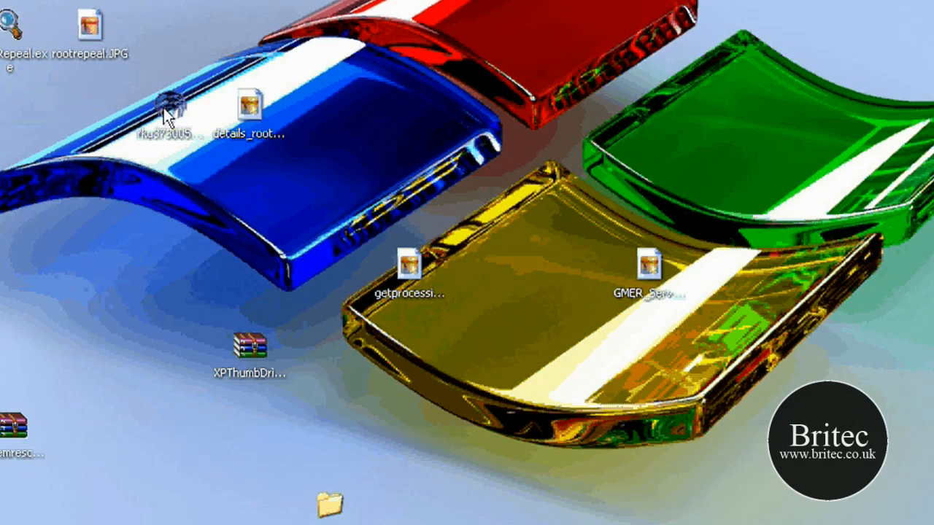
double_click(163, 108)
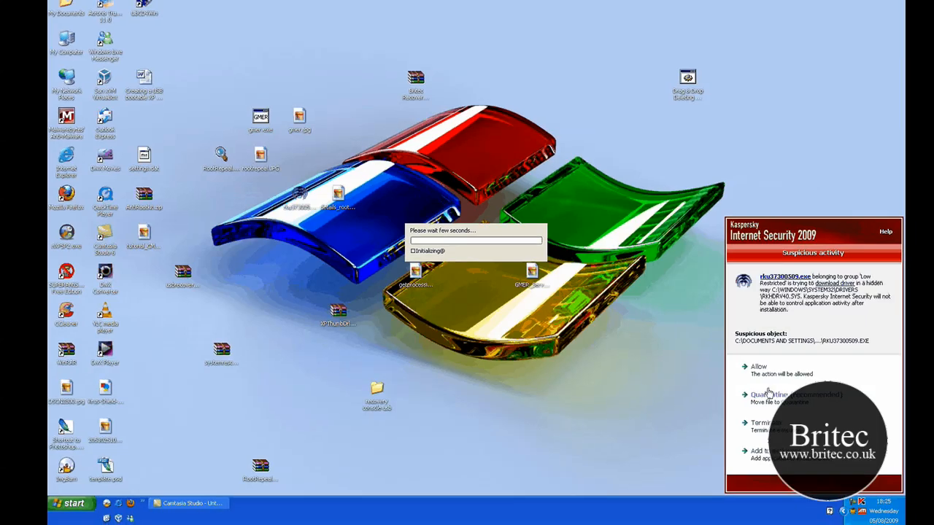
click(759, 368)
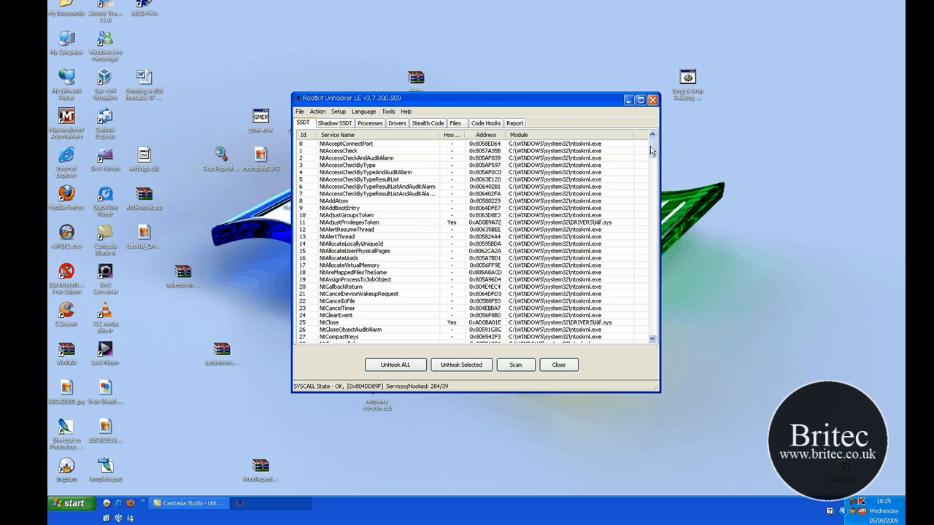
Review the SSDT list in Rootkit Unhooker and run a Shadow SSDT scan
mouse_move(652, 150)
mouse_down()
mouse_move(651, 196)
mouse_move(651, 140)
mouse_up()
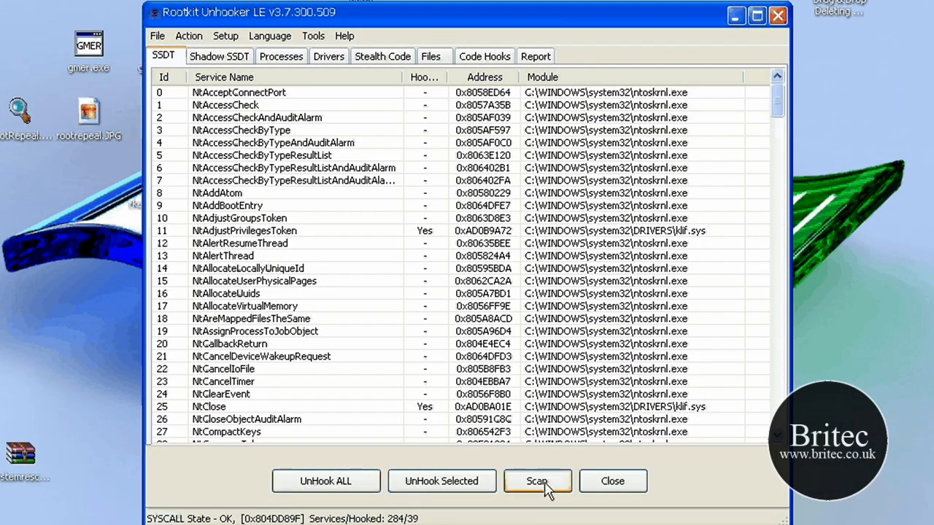
click(216, 62)
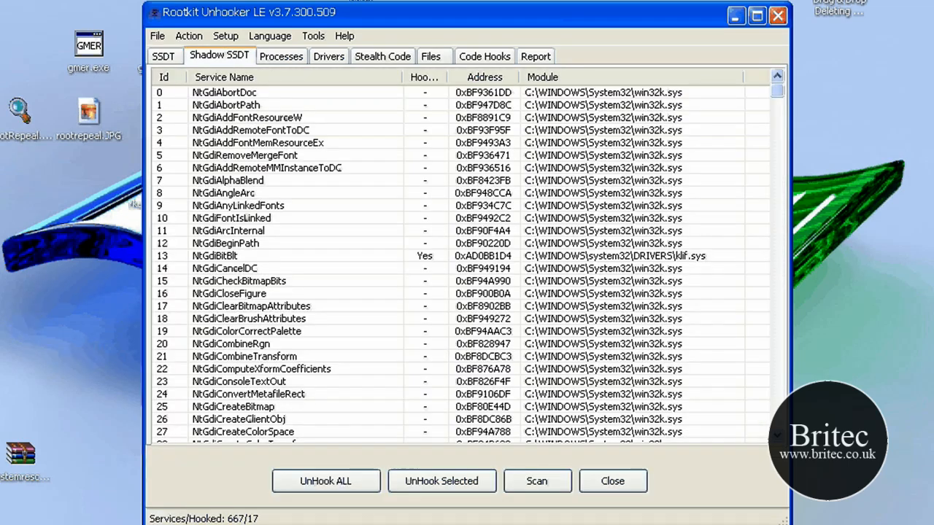
click(535, 485)
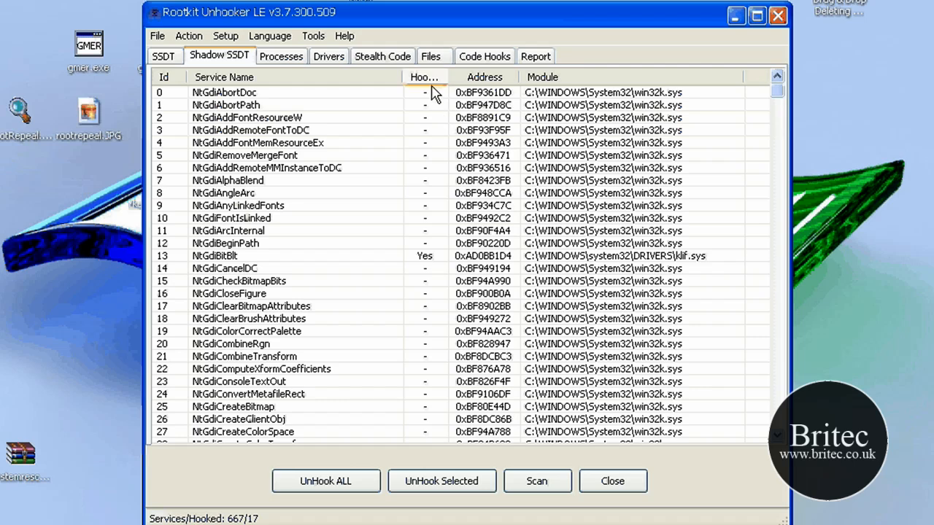
Inspect the hooked NtGdiBitBlt entry in the Shadow SSDT and look further down the list for other hooked services
click(219, 257)
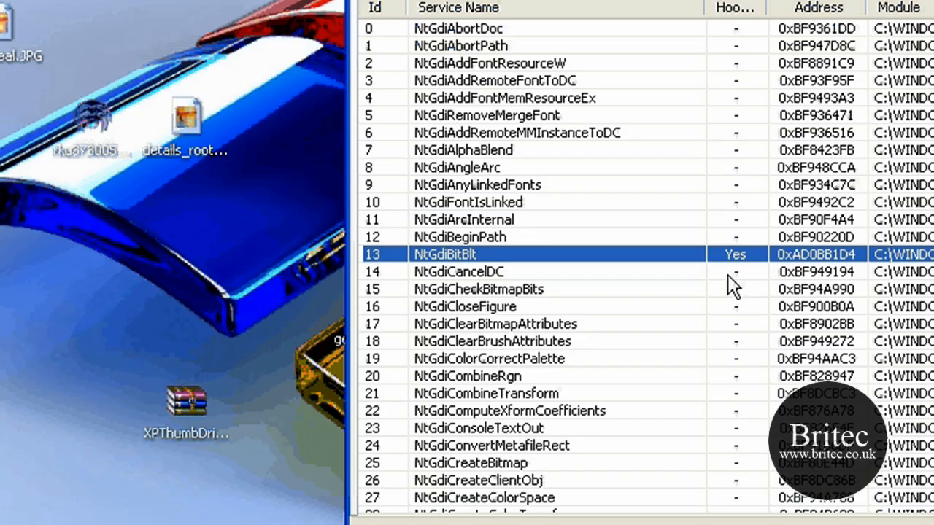
click(720, 290)
click(471, 255)
click(839, 307)
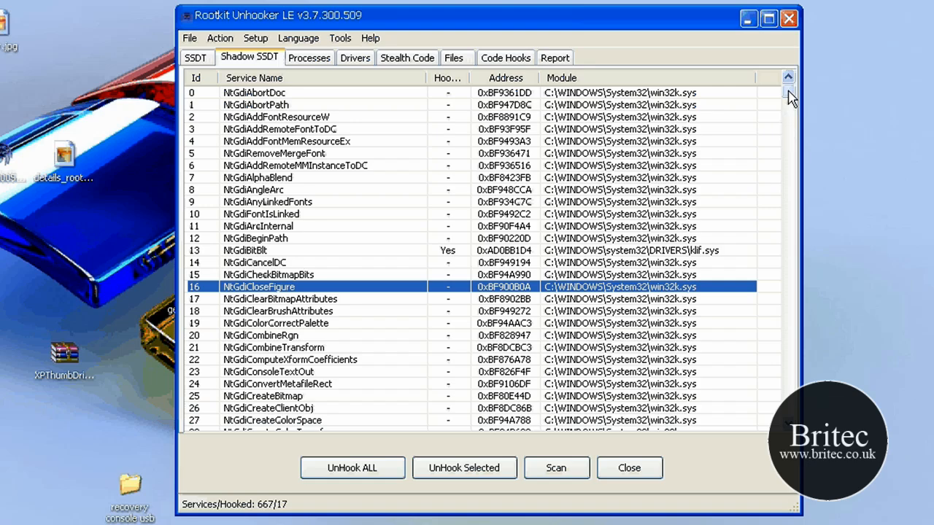
drag(789, 93, 792, 293)
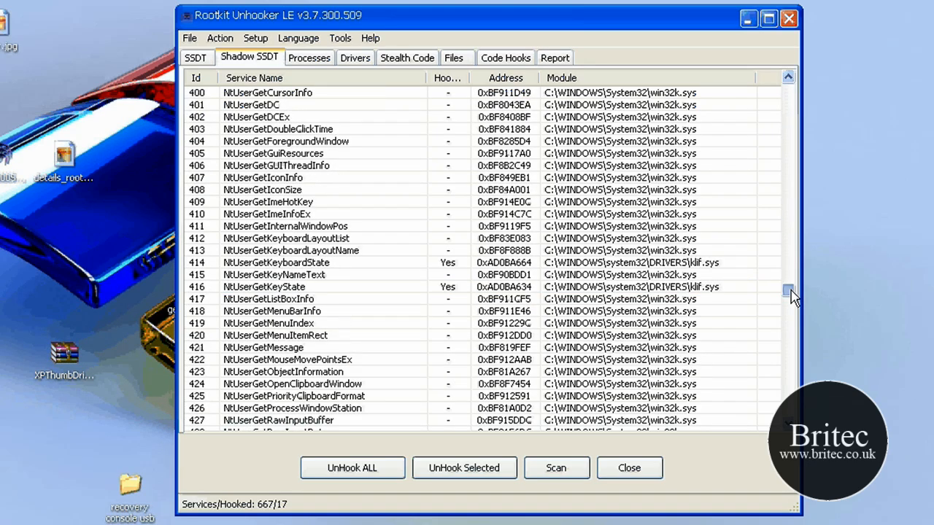
Review the running processes and look through the full list of loaded drivers in Rootkit Unhooker
click(319, 60)
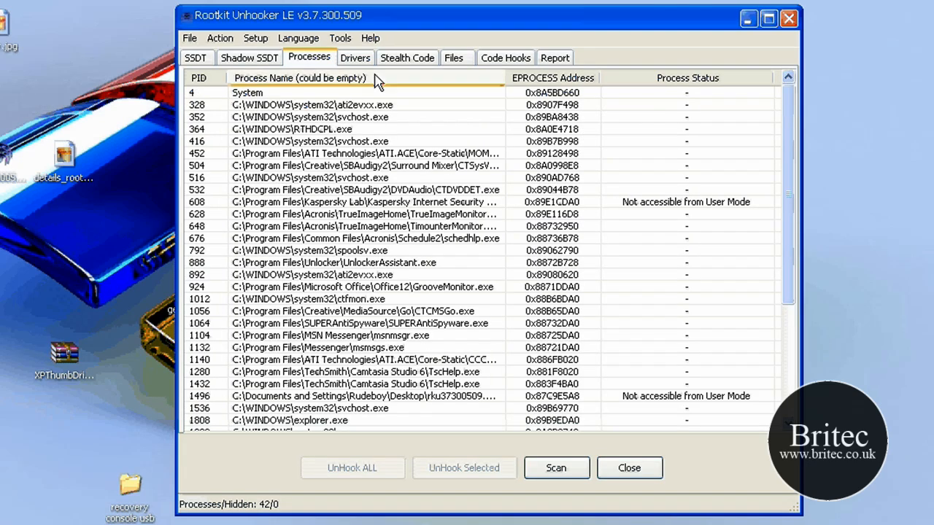
click(356, 58)
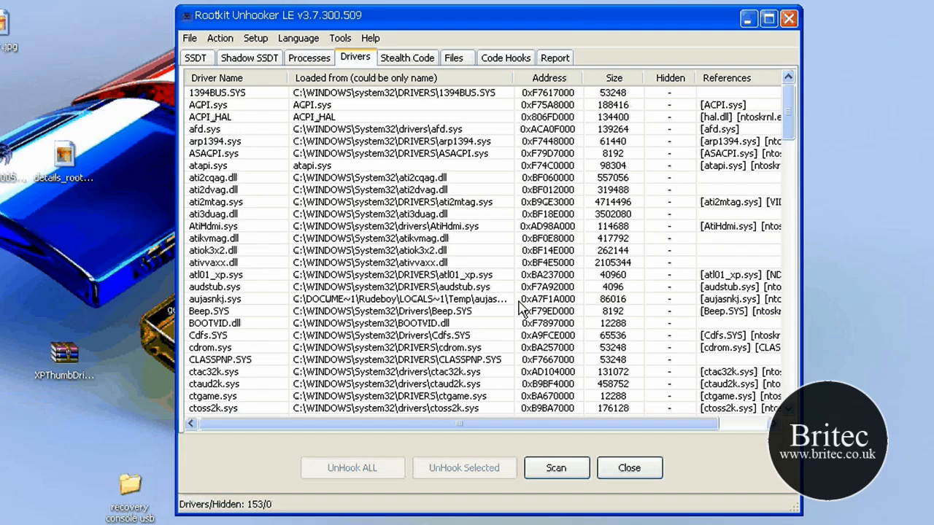
drag(792, 109, 788, 381)
Examine the Stealth Code results and view the Files, Code Hooks and Report sections
click(404, 58)
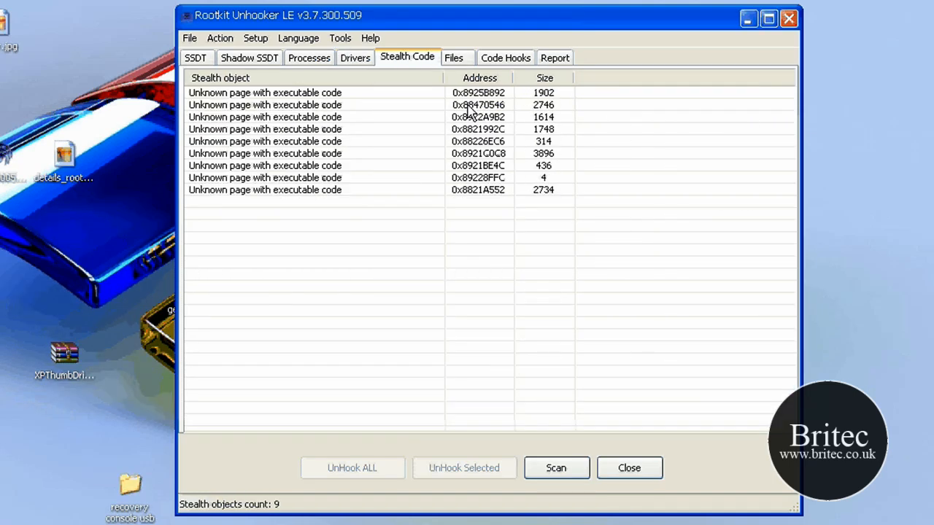
click(454, 58)
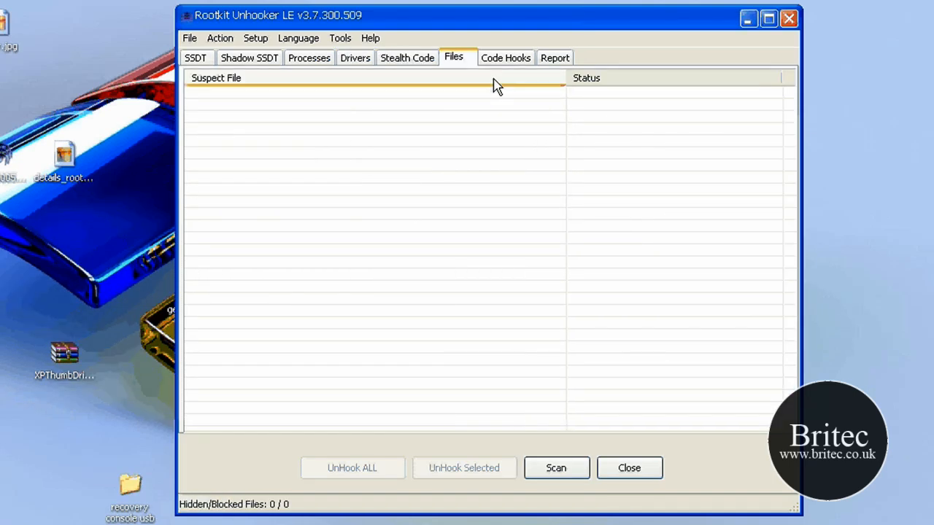
click(521, 60)
click(553, 60)
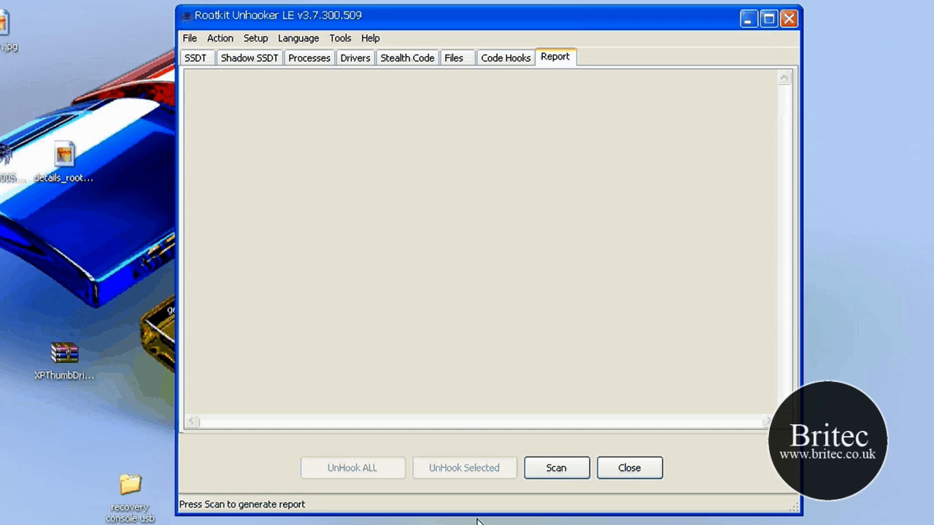
click(190, 40)
click(483, 238)
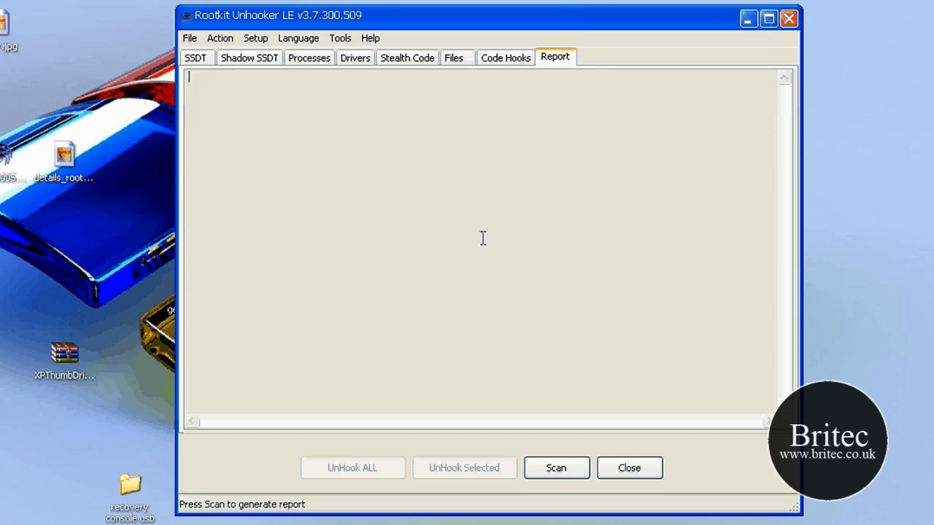
click(190, 40)
click(284, 106)
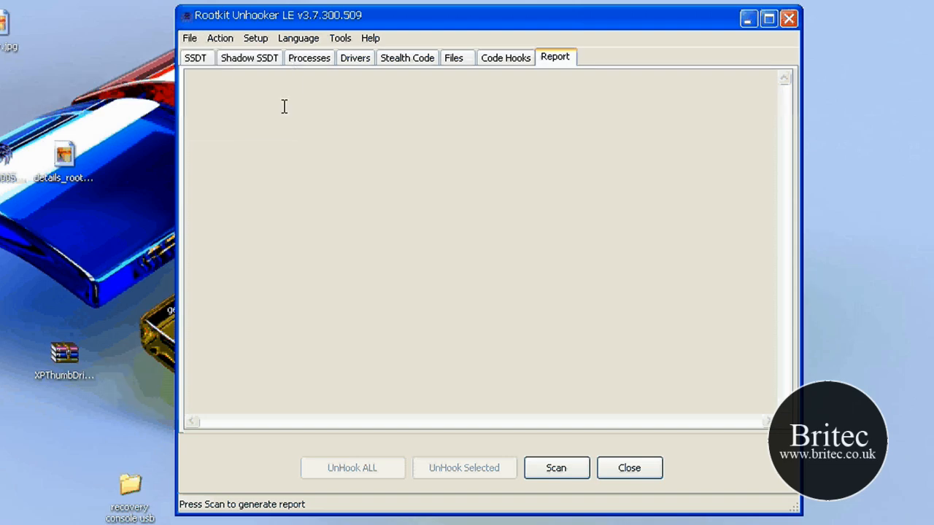
Check the SSDT and Report sections again, return to the SSDT list, and move the Rootkit Unhooker window aside on the desktop
click(203, 64)
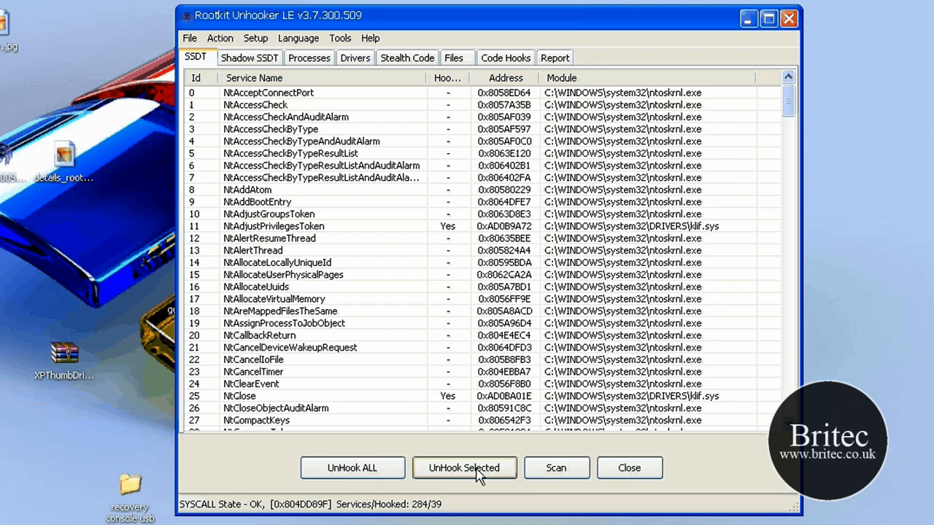
click(561, 63)
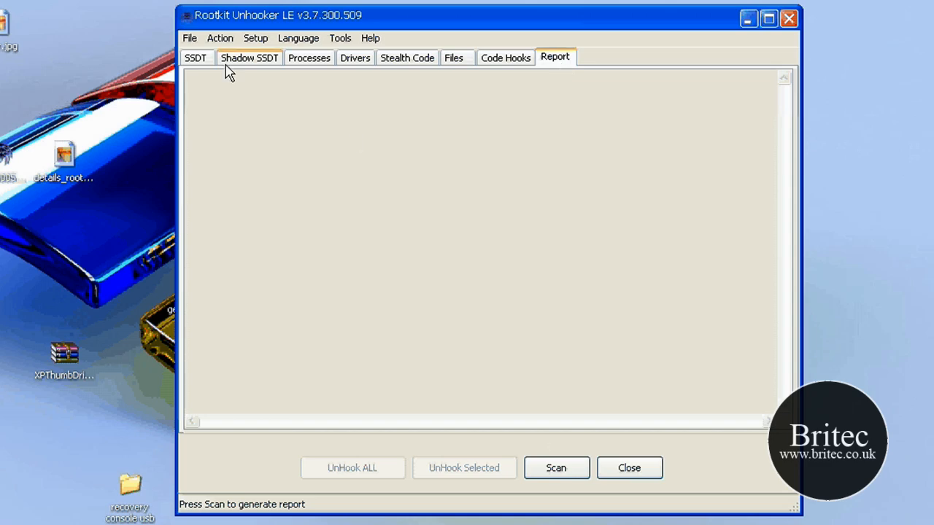
click(203, 60)
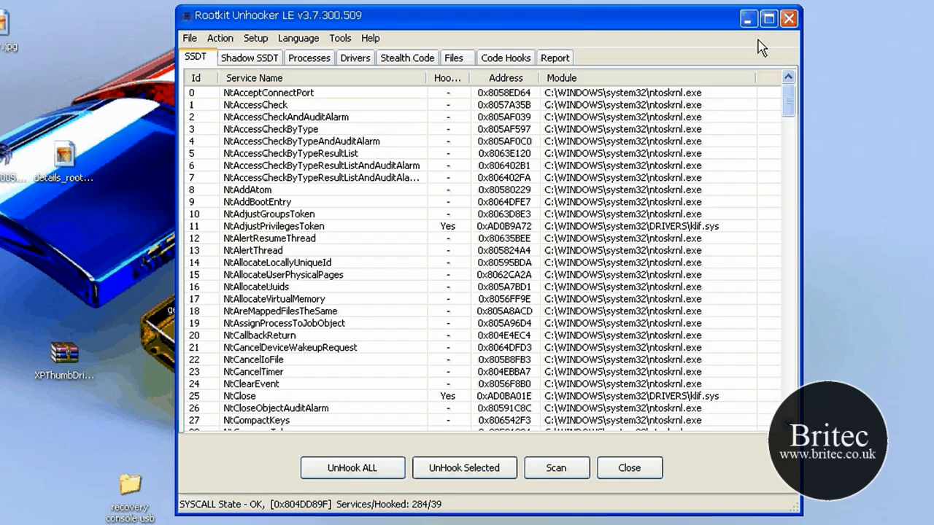
drag(476, 16, 302, 16)
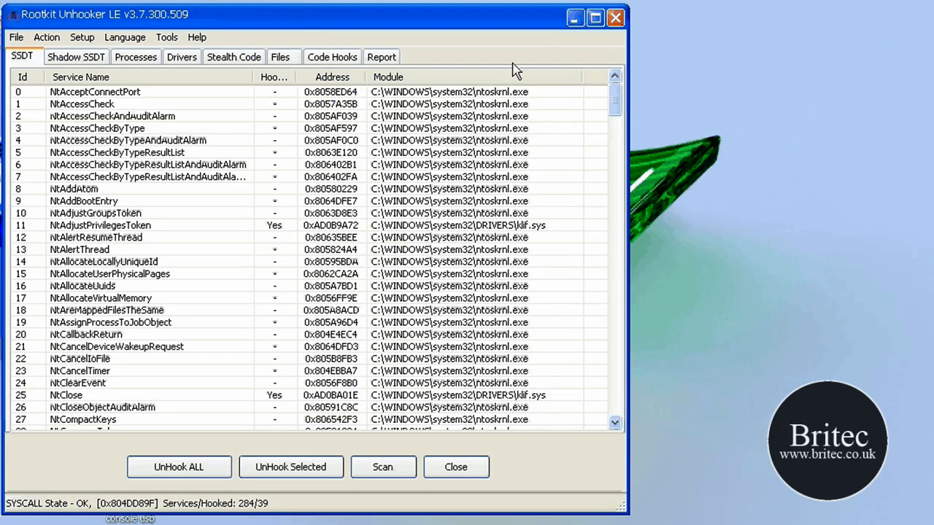